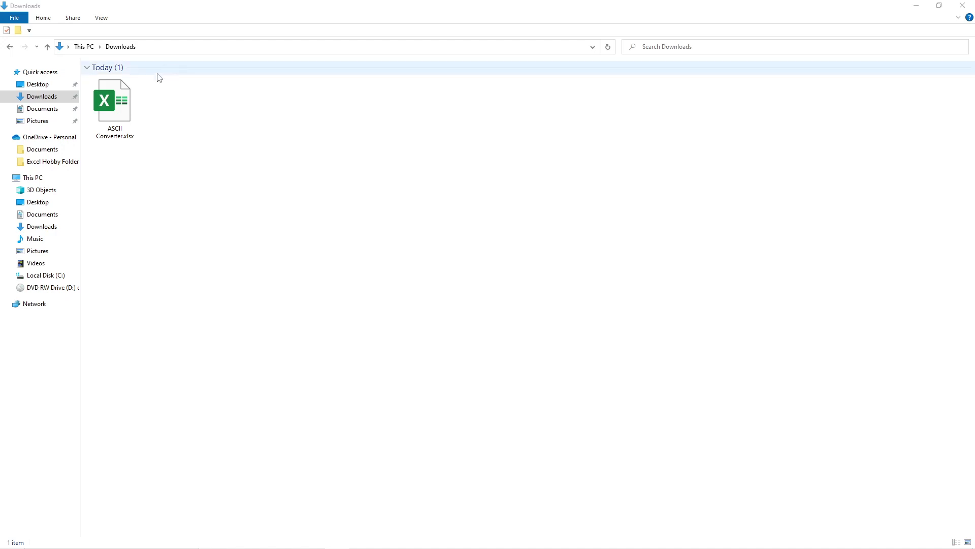
- Select ASCII Converter.xlsx in the Downloads folder
left_click(111, 107)
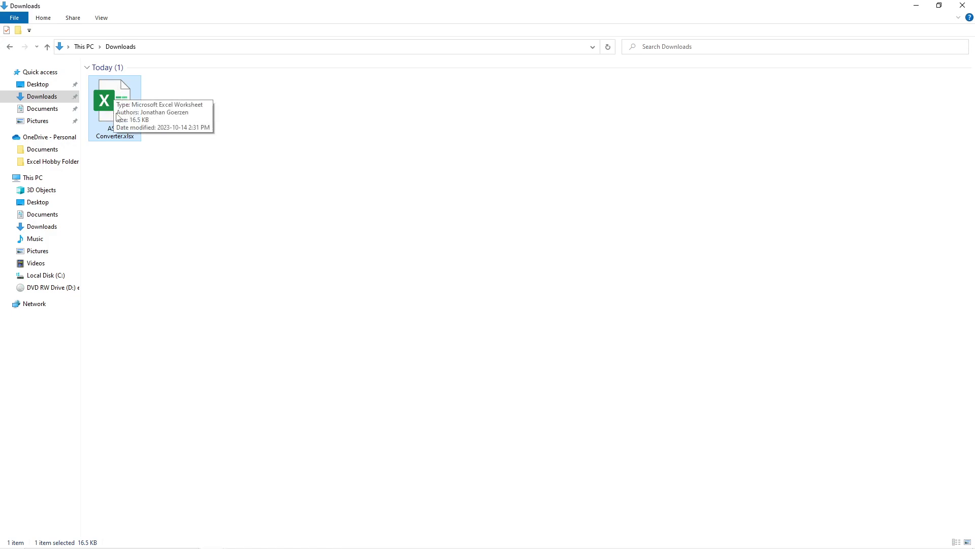
- Open ASCII Converter.xlsx, zoom Sheet1 to about 205%, and view the text-to-hex and hex-to-text links
double_click(109, 100)
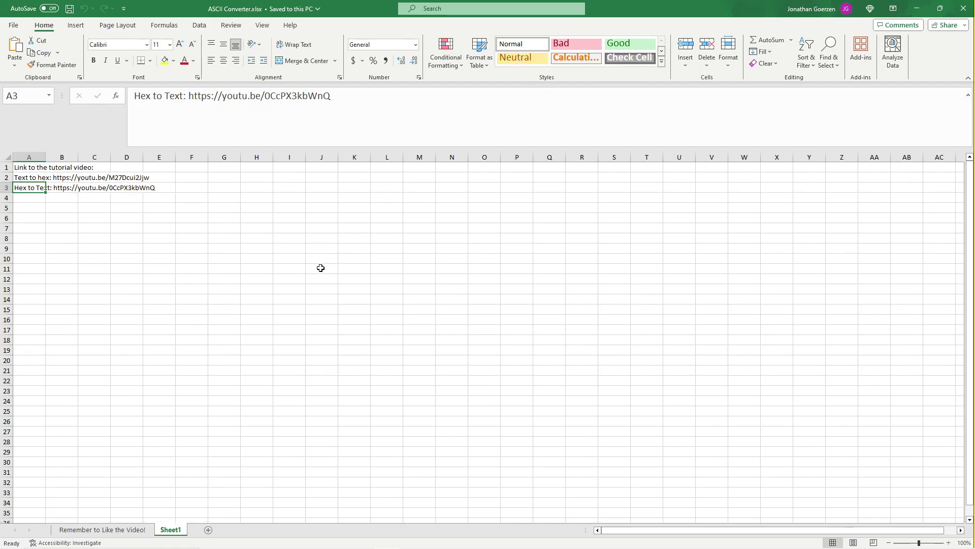
scroll(321, 268, "up", 2, "ctrl")
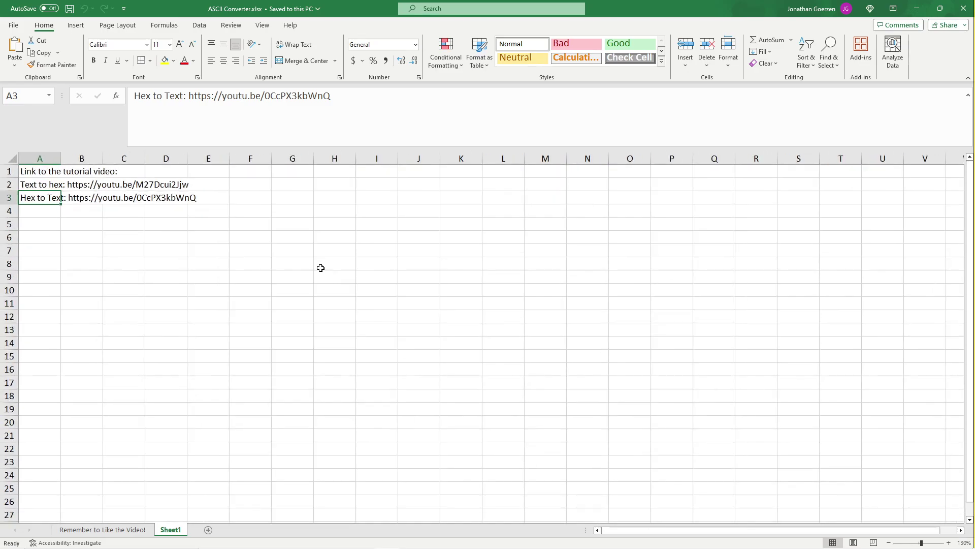
scroll(320, 267, "up", 2, "ctrl")
scroll(320, 268, "up", 1, "ctrl")
scroll(321, 268, "up", 1, "ctrl")
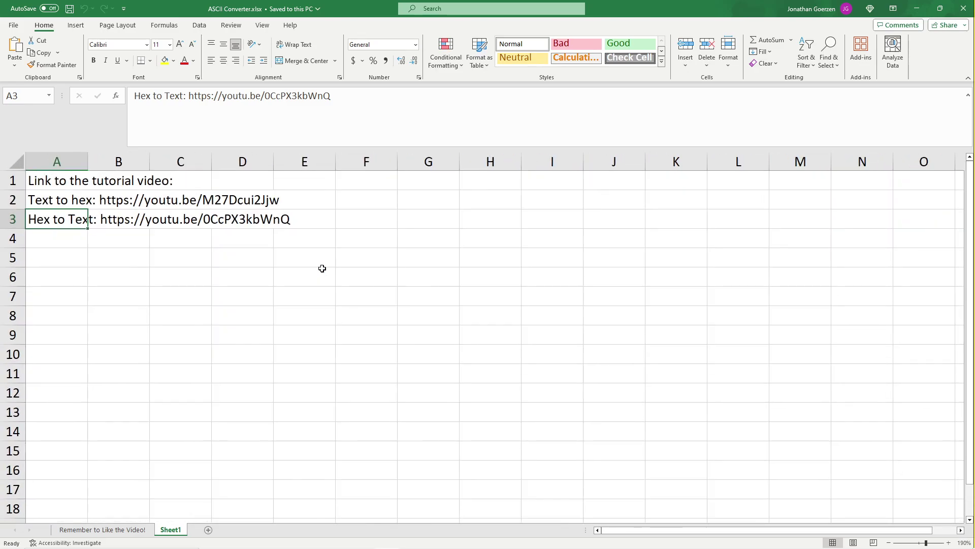
scroll(330, 270, "up", 1, "ctrl")
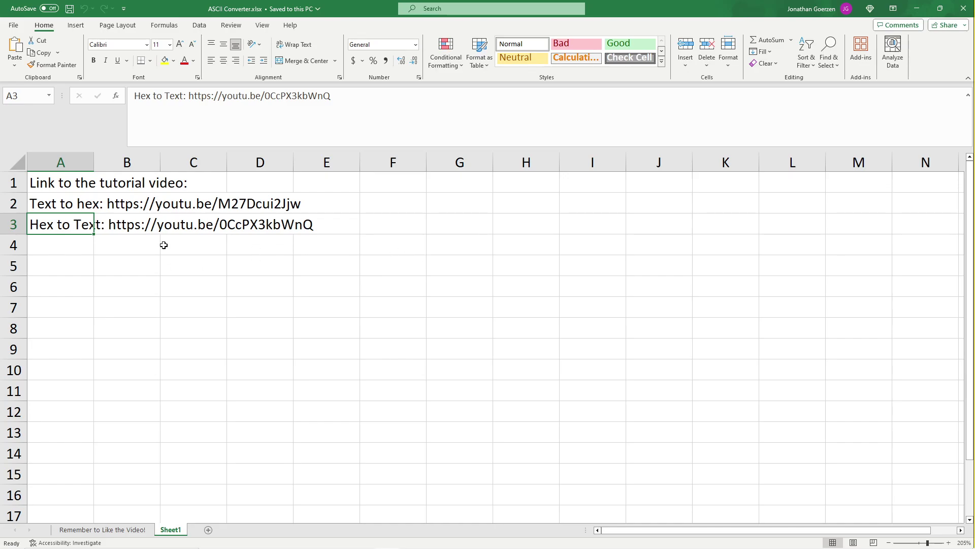
left_click(48, 204)
left_click(60, 225)
- Review ASCII_HEX_TO_TEXT, ASCII_TEXT_TO_HEX and Table1 in Name Manager, then close it
left_click(163, 26)
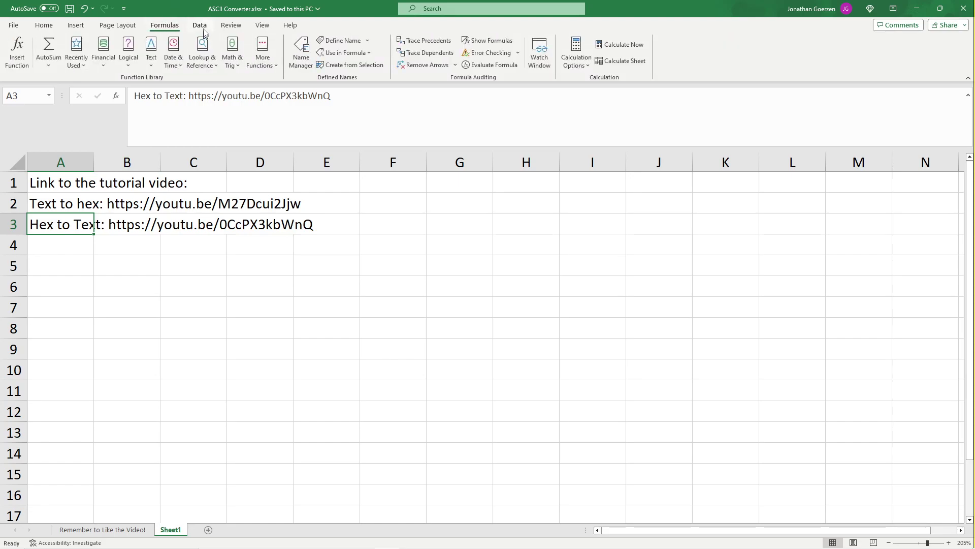
left_click(312, 48)
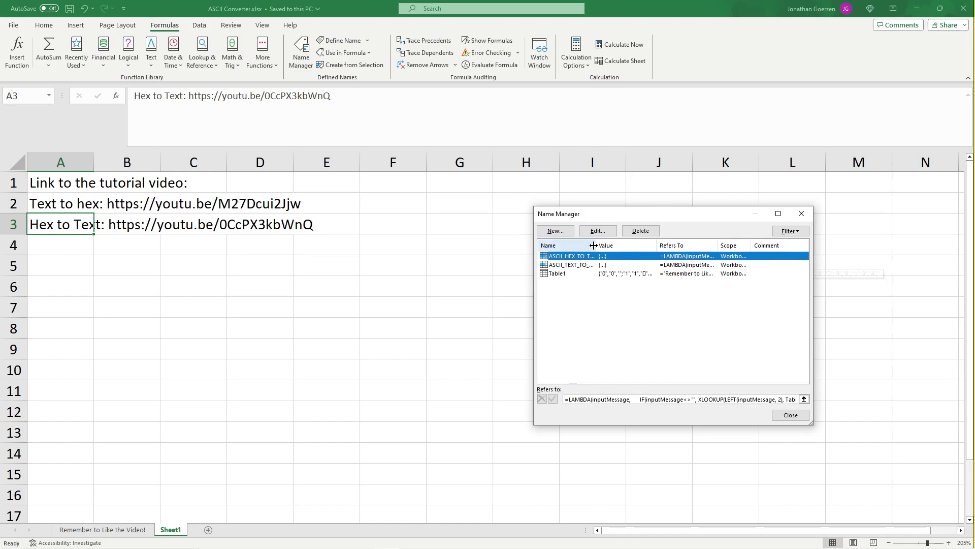
left_click_drag(593, 245, 633, 246)
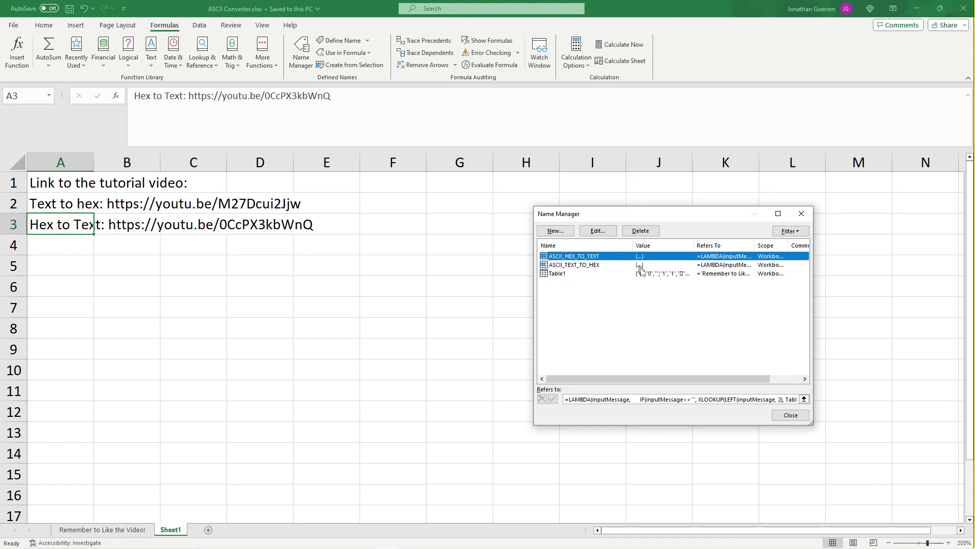
left_click(794, 415)
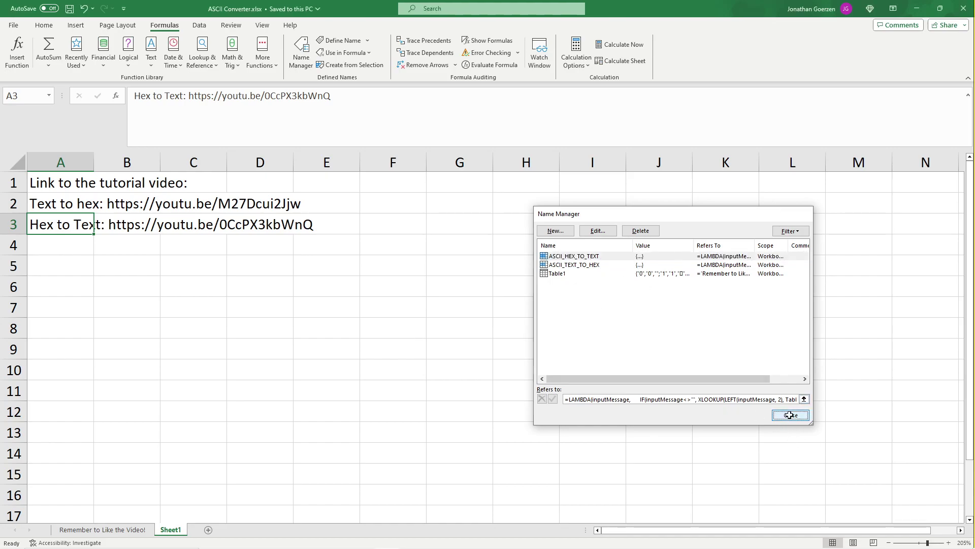
- Browse the ASCII lookup table on the 'Remember to Like the Video!' sheet
left_click(111, 529)
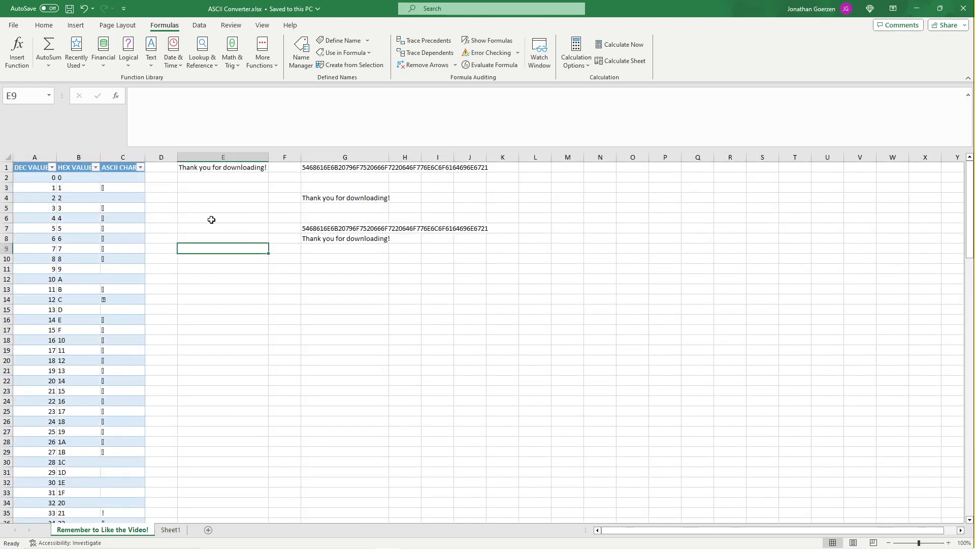
scroll(68, 234, "down", 14)
scroll(73, 284, "down", 2)
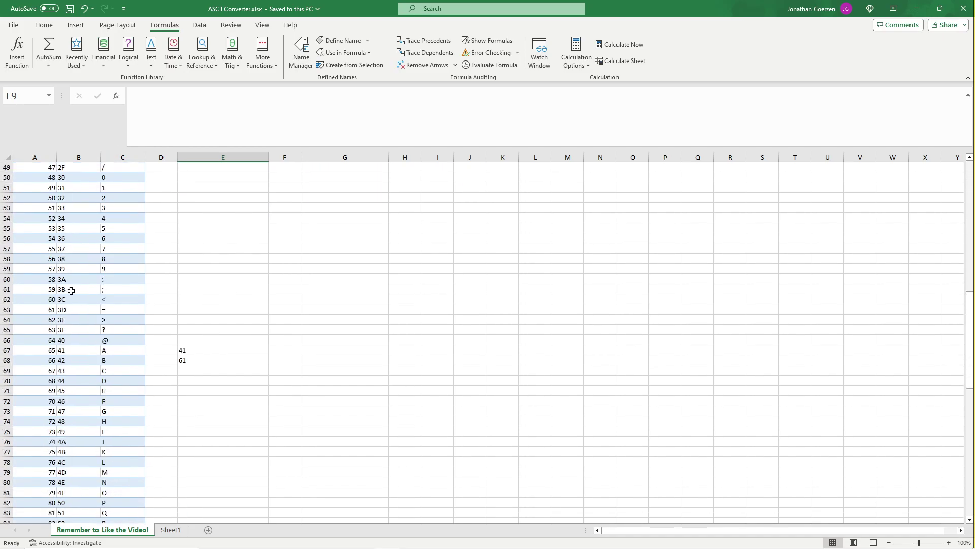
scroll(76, 307, "down", 11)
scroll(77, 300, "down", 6)
scroll(127, 304, "up", 11)
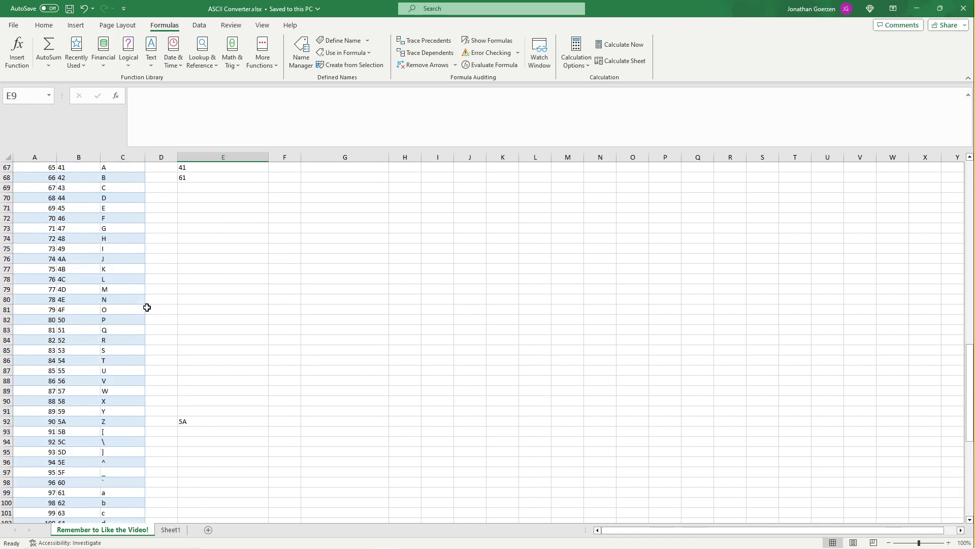
scroll(143, 307, "up", 9)
scroll(116, 279, "up", 7)
scroll(94, 252, "up", 5)
scroll(94, 253, "up", 2)
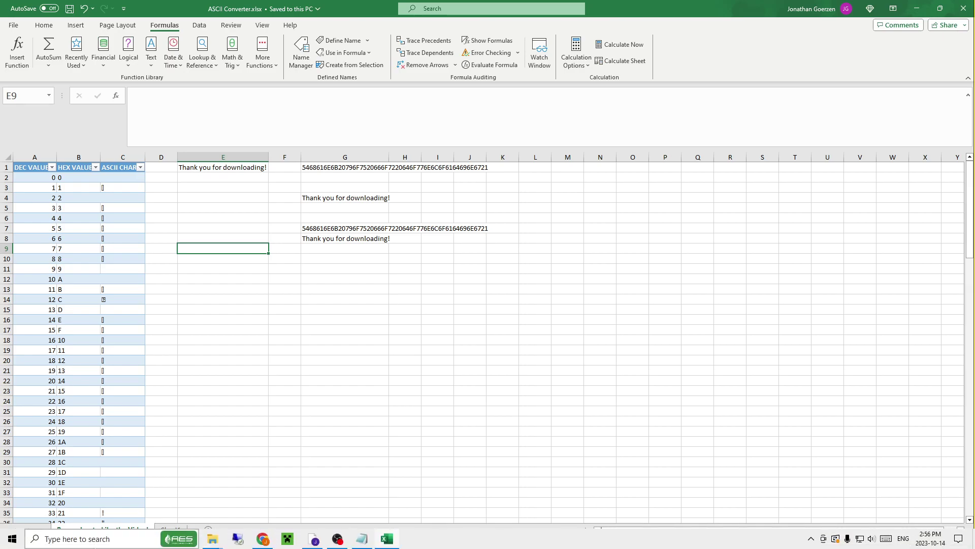
left_click(312, 340)
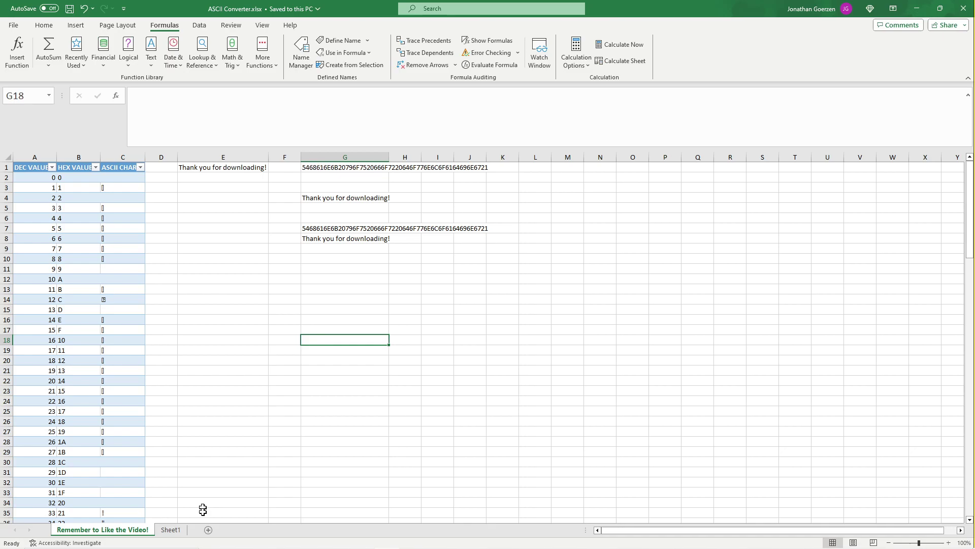
left_click(207, 530)
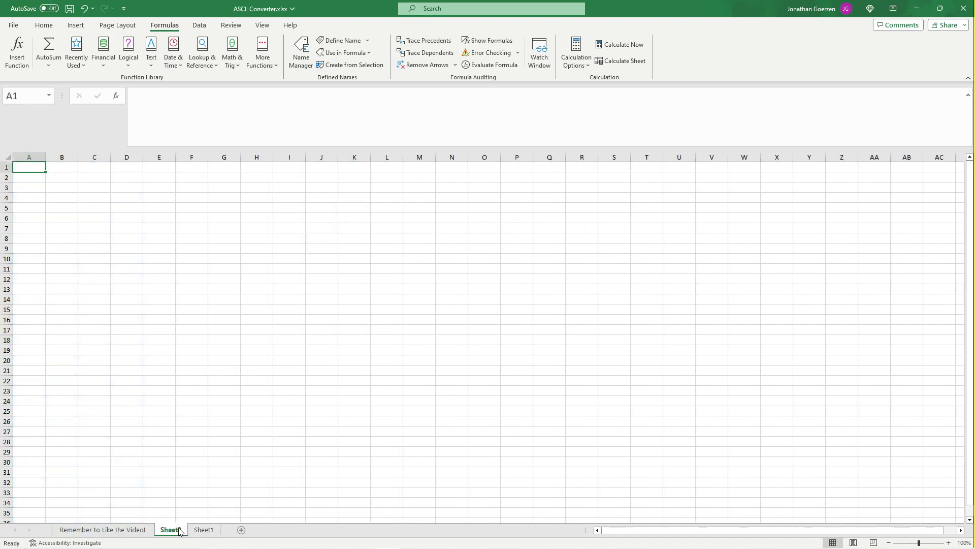
mouse_move(179, 528)
left_mouse_down()
mouse_move(192, 464)
mouse_move(167, 528)
left_mouse_up()
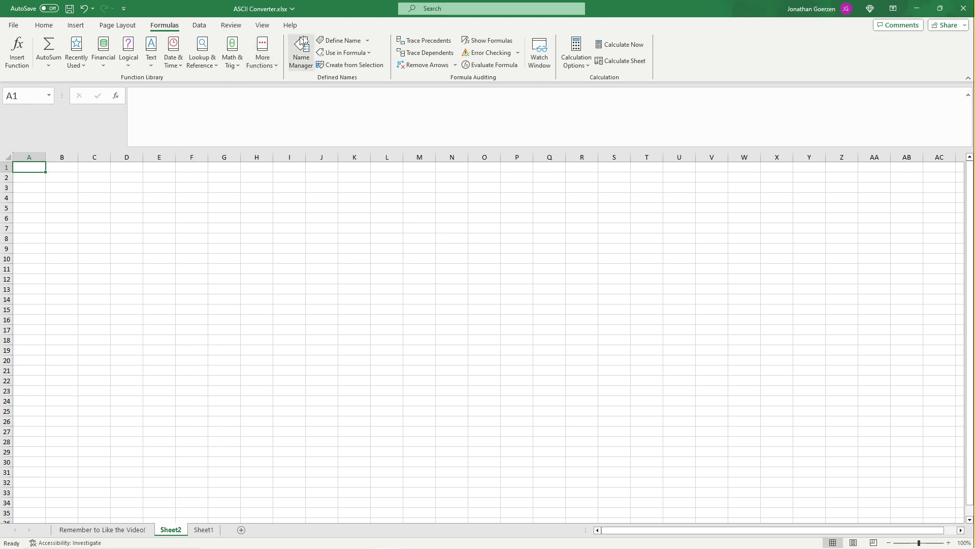
left_click(301, 52)
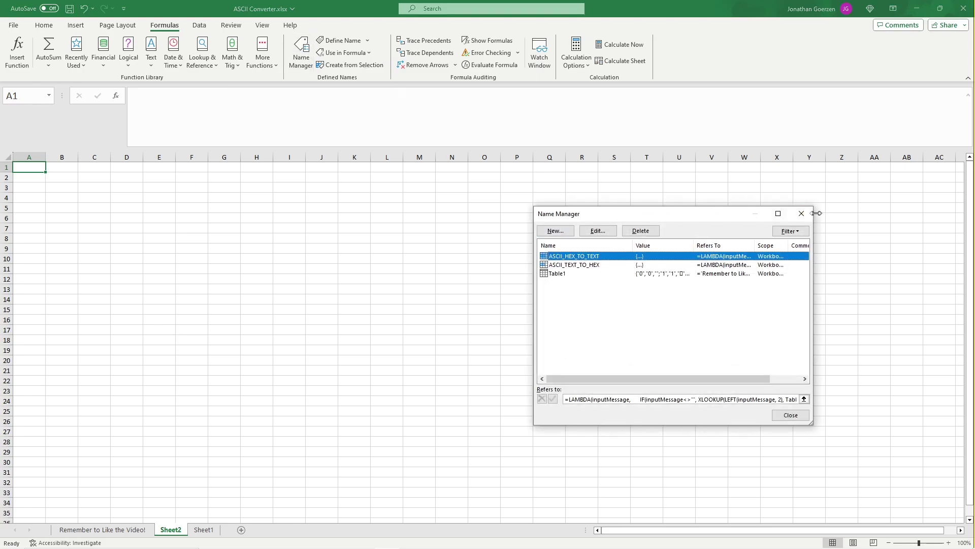
left_click(802, 213)
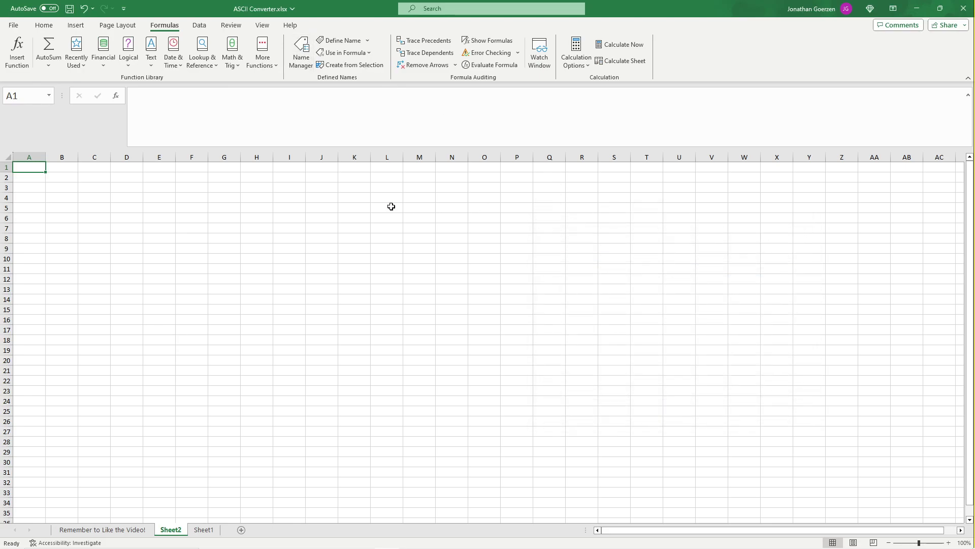
scroll(359, 285, "up", 4, "ctrl")
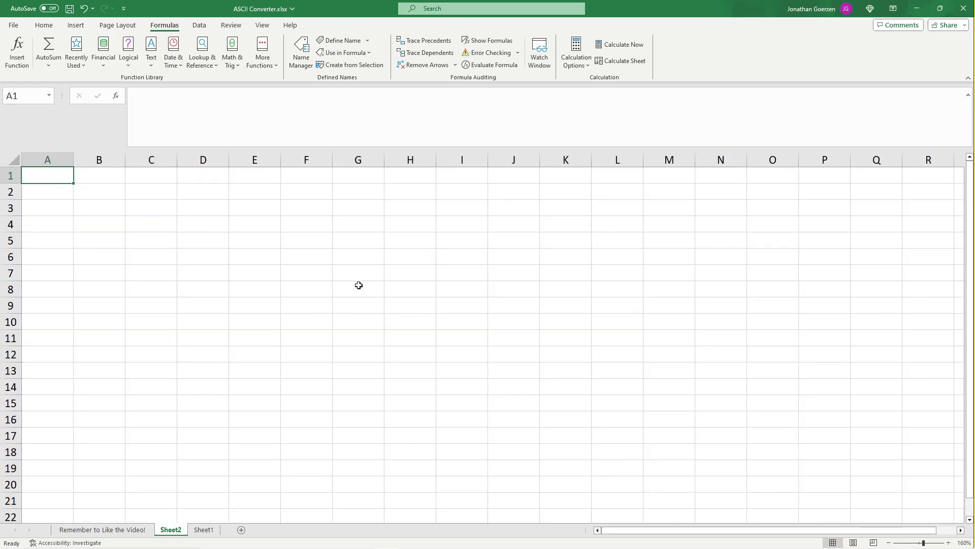
scroll(359, 285, "up", 2, "ctrl")
scroll(359, 285, "up", 1, "ctrl")
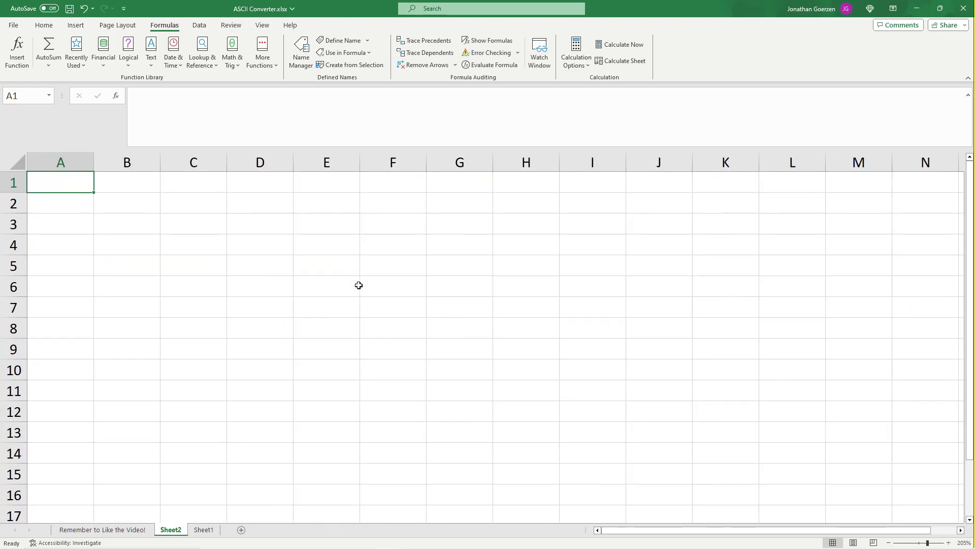
- Enter 'Message to be hidden' in cell B2
left_click(154, 197)
type("Mess")
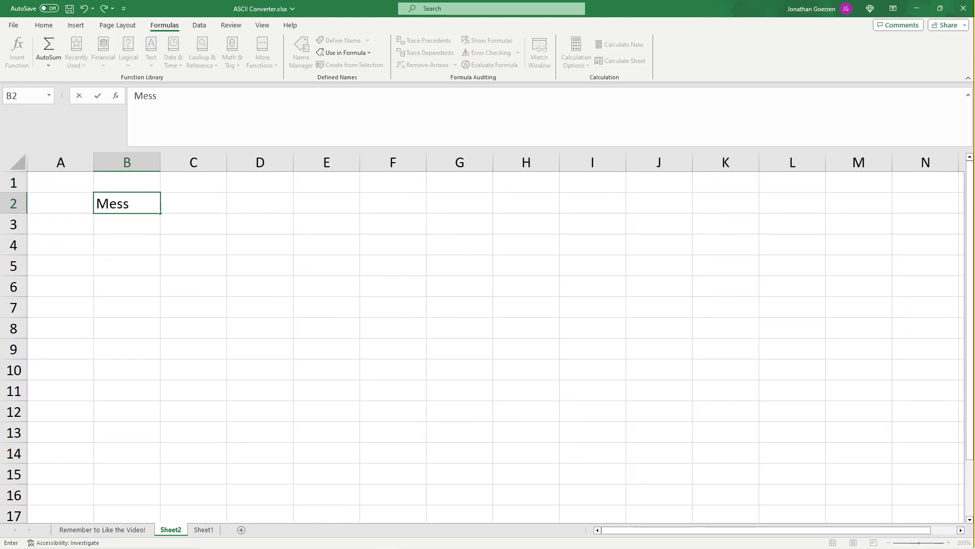
type("age to b")
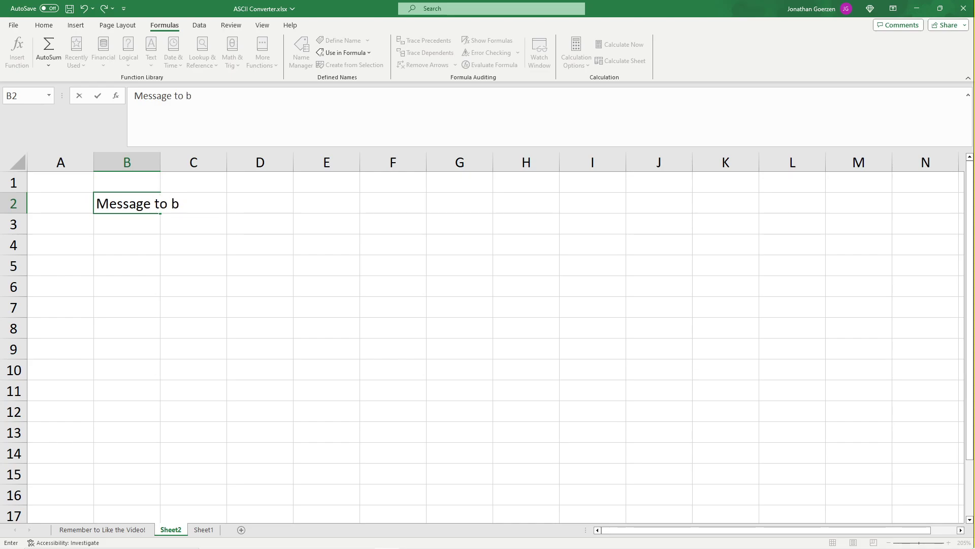
type("e hidden")
key("Return")
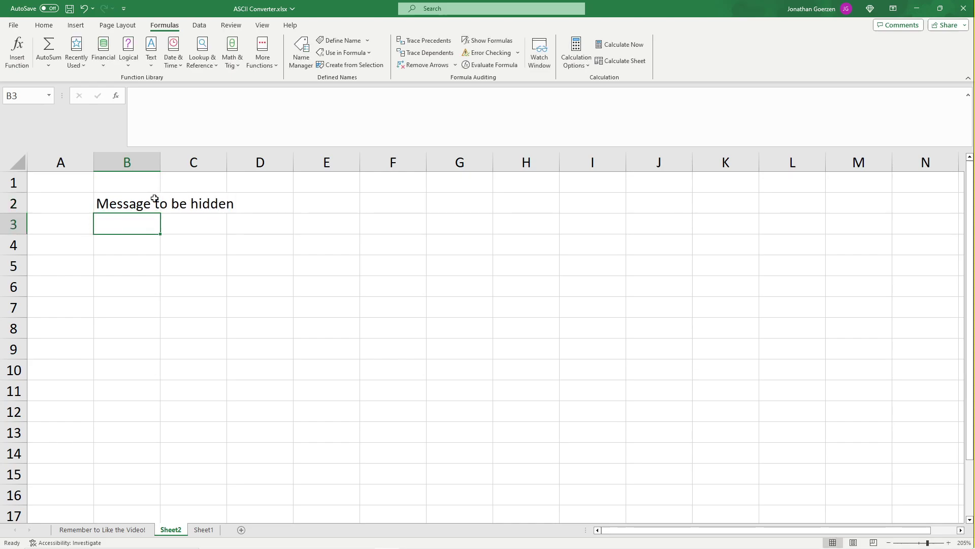
- Replace 'hidden' with 'converted' so B2 reads 'Message to be converted'
left_click(154, 198)
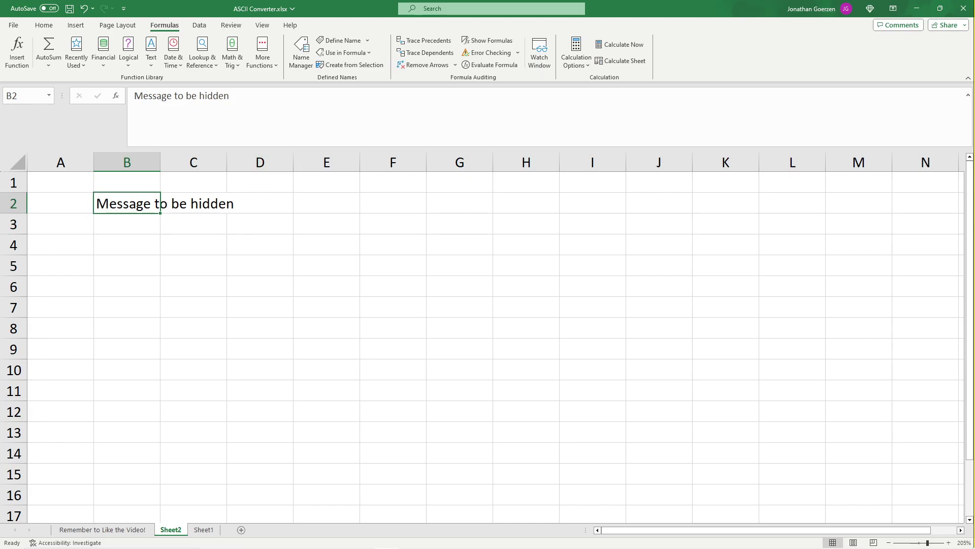
double_click(214, 96)
type("cover")
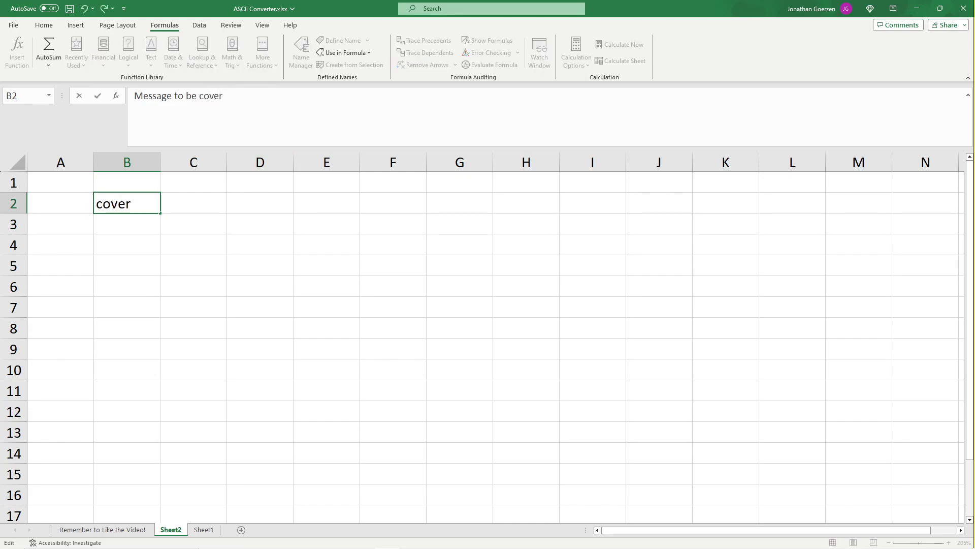
key("BackSpace")
key("BackSpace")
key("BackSpace")
type("nverted")
key("Return")
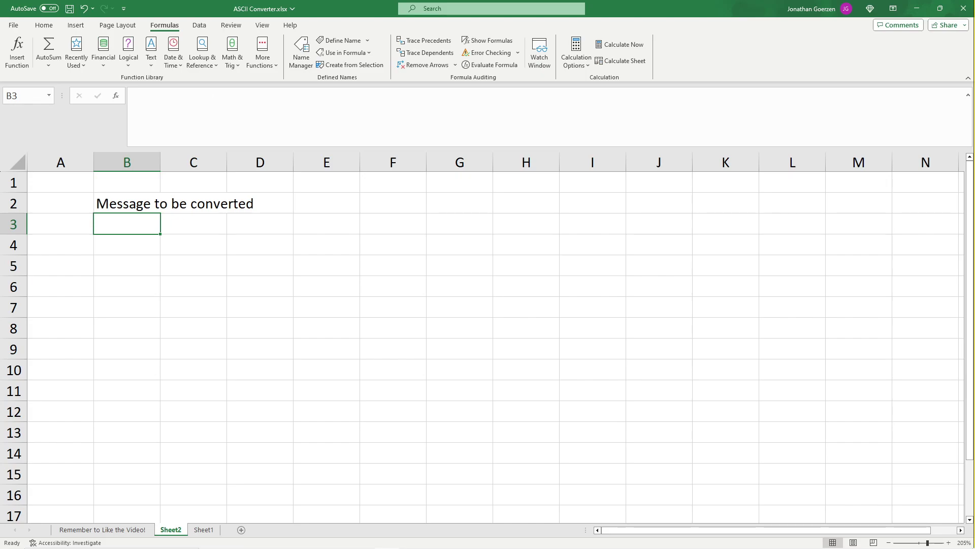
key("Down")
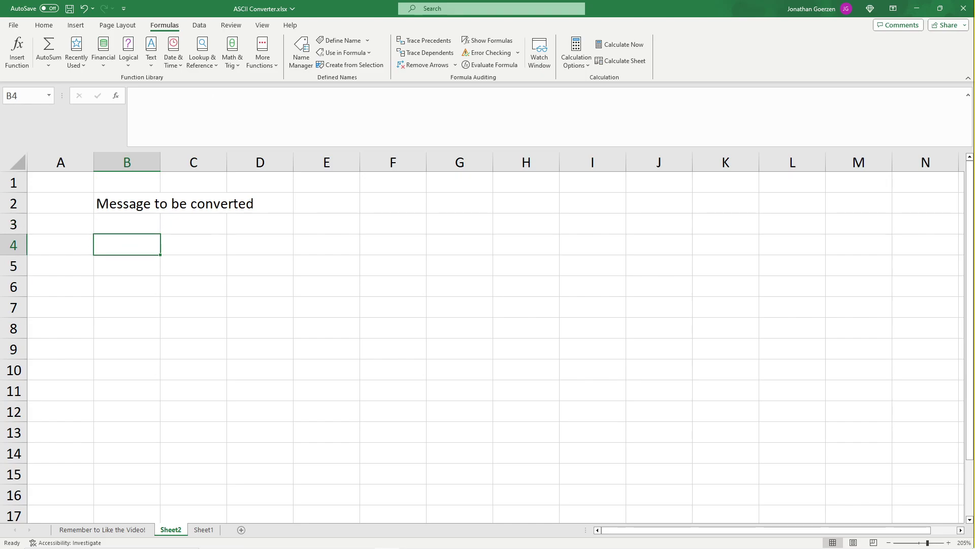
- Enter =ASCII_TEXT_TO_HEX(B2) in B4 to show the message as hex
type("=")
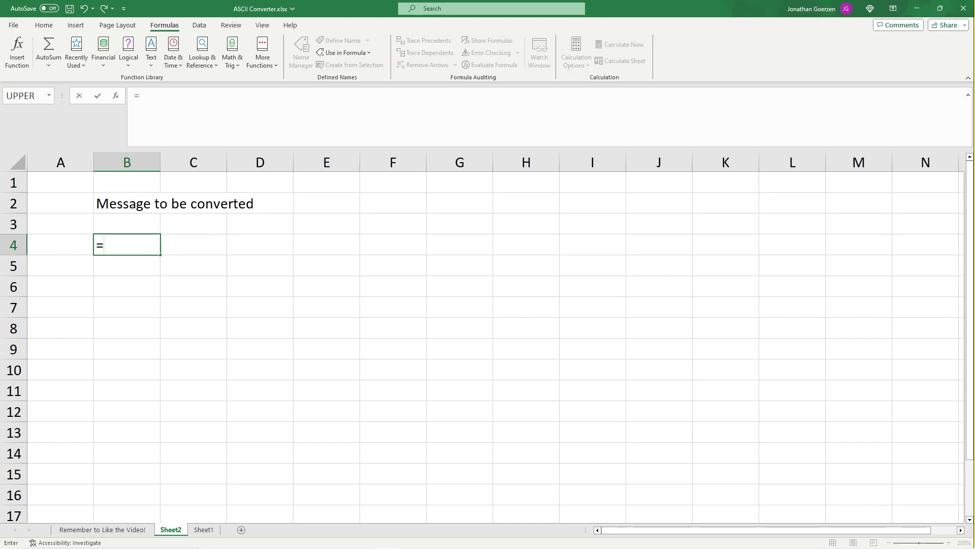
type("AS")
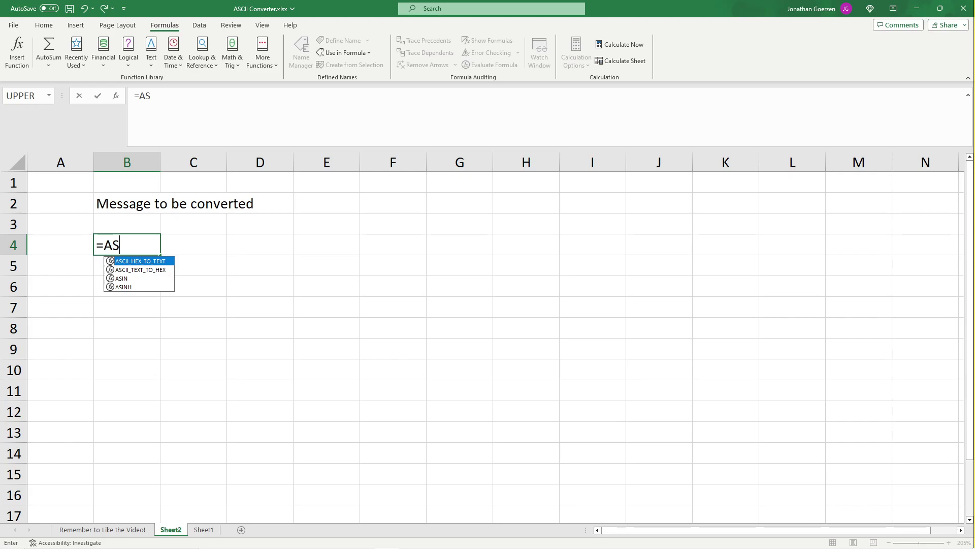
key("Down")
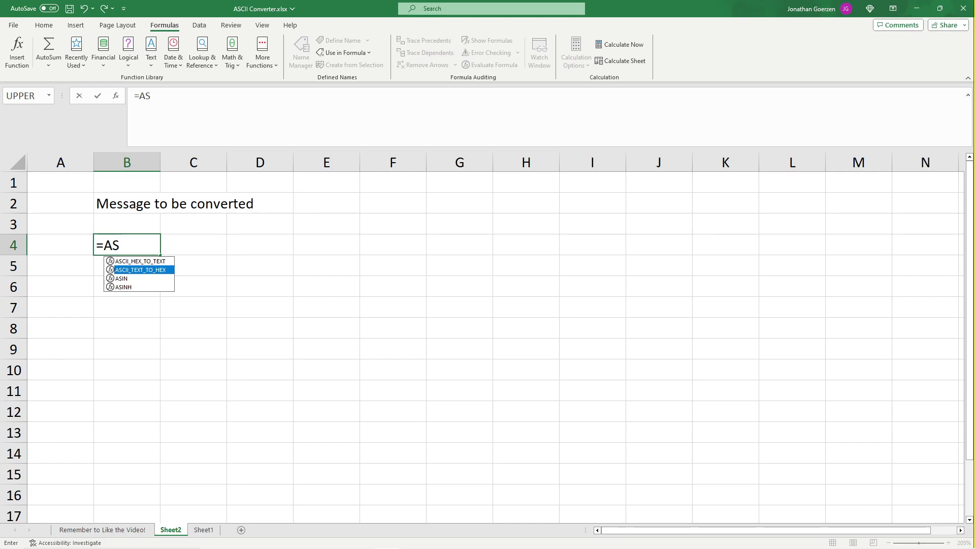
key("Tab")
key("Up")
key("Up")
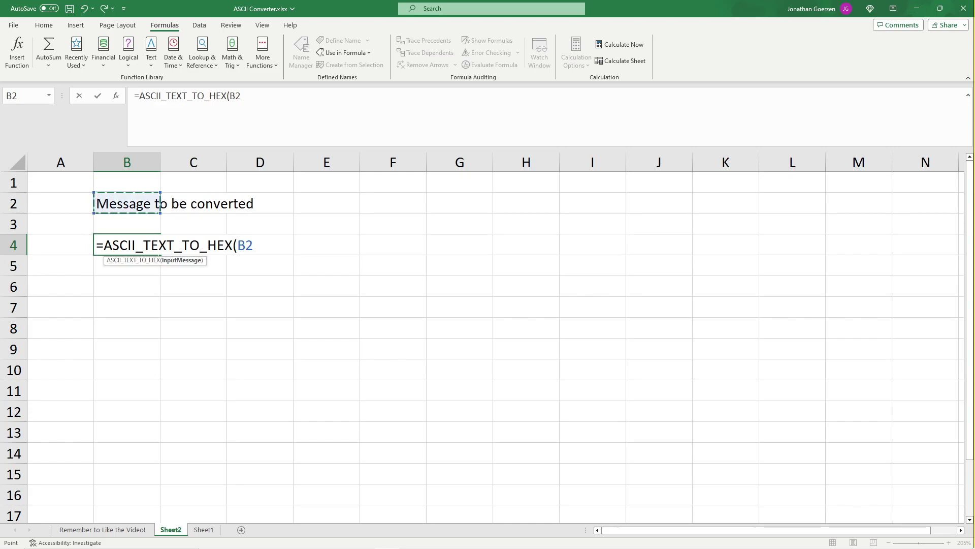
type(")")
key("Return")
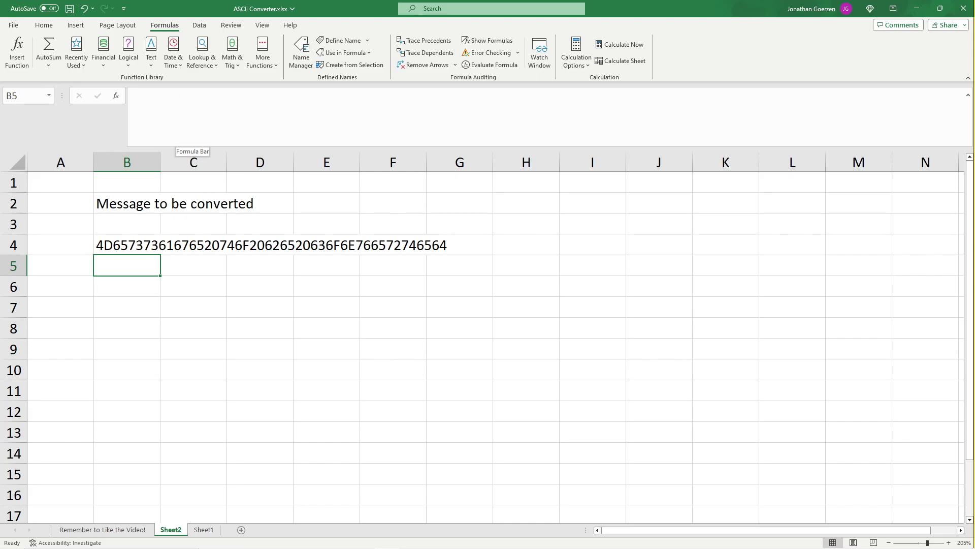
- Copy the B4 hex string into I4 pasted as values only
key("Up")
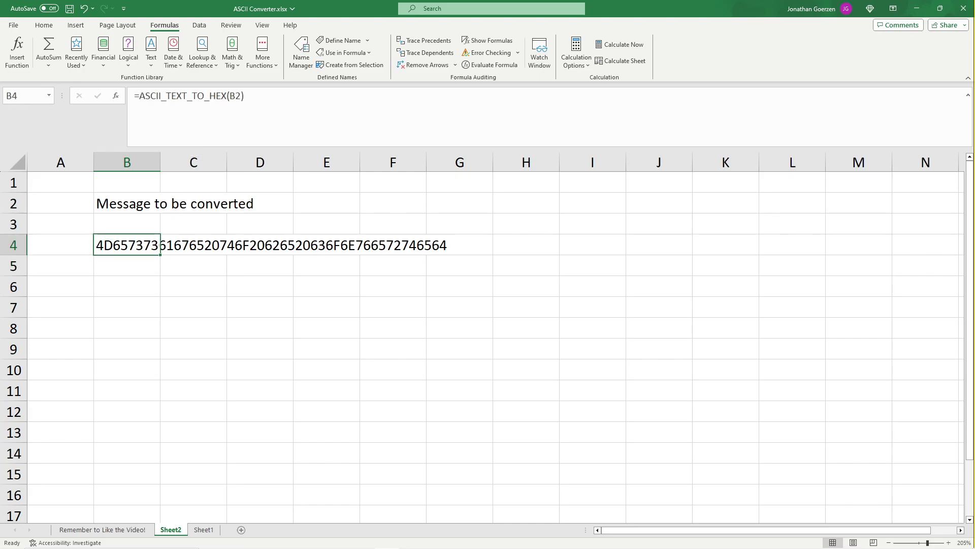
key("ctrl+c")
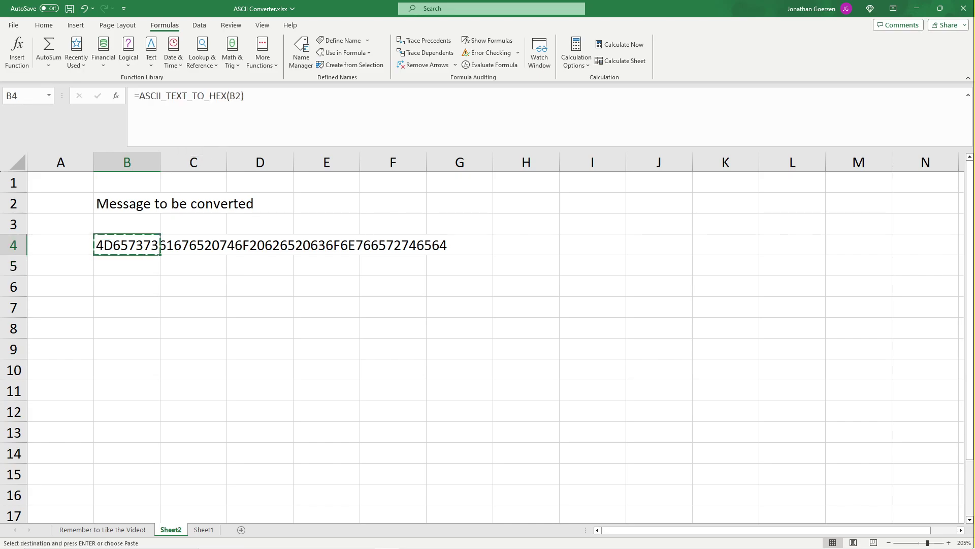
key("Right")
key("Right")
key("Right")
key("Right")
key("Right")
key("Right")
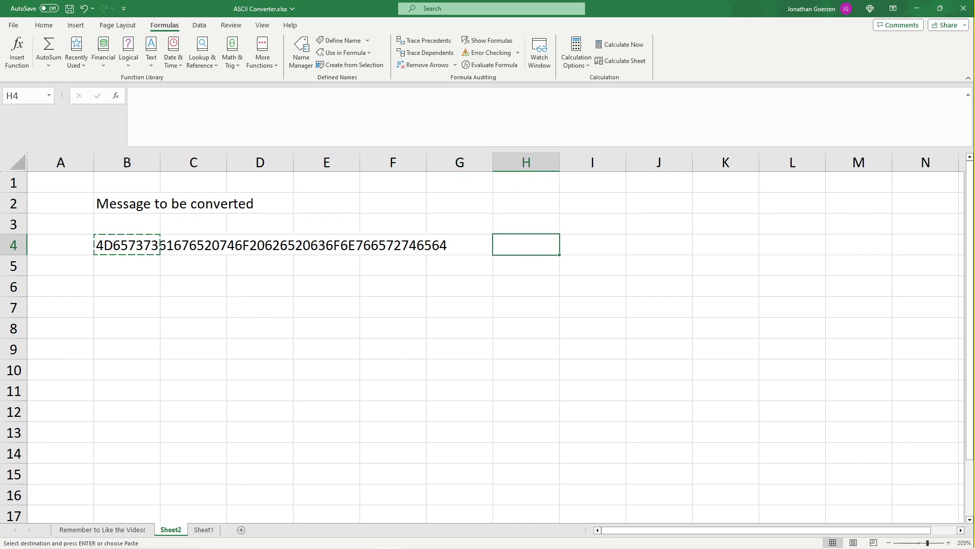
key("Right")
key("ctrl+v")
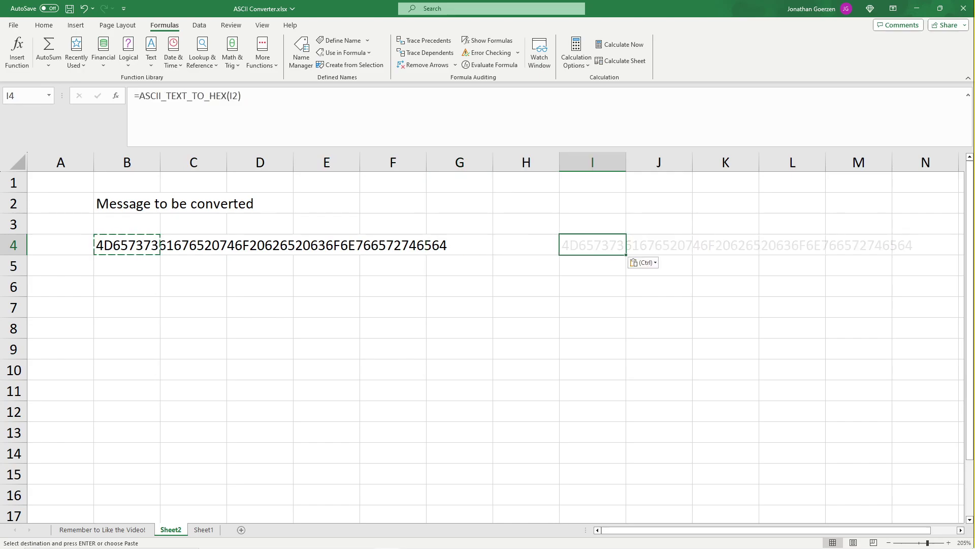
left_click(645, 263)
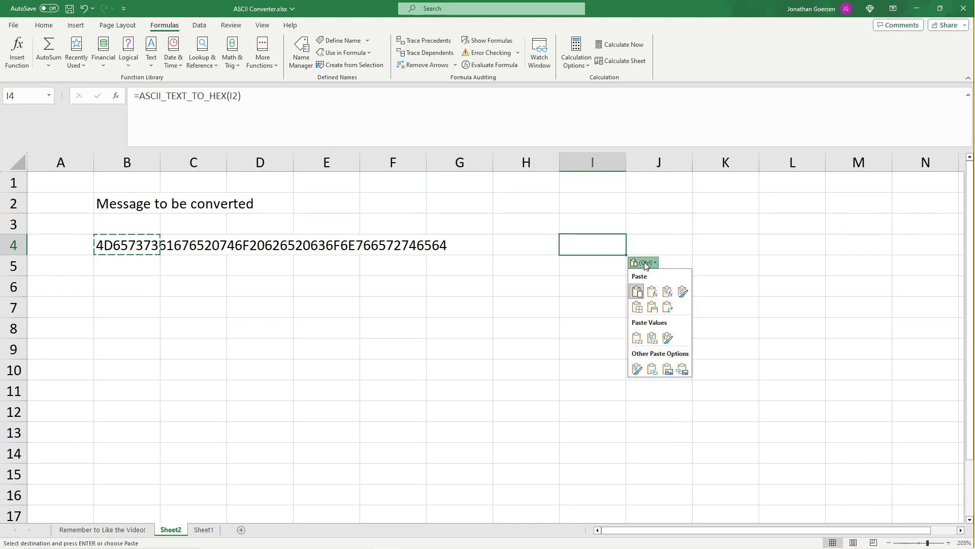
left_click(638, 339)
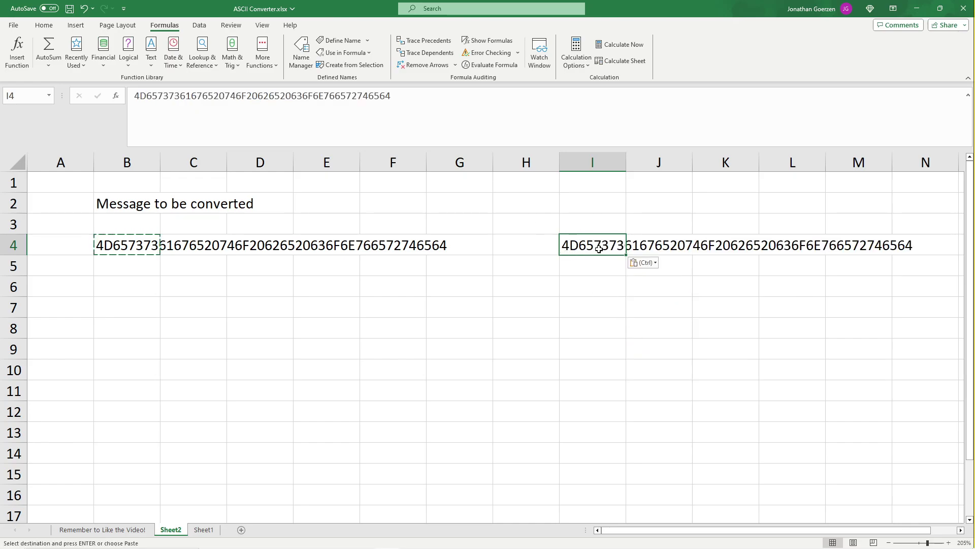
left_click(402, 97)
double_click(289, 98)
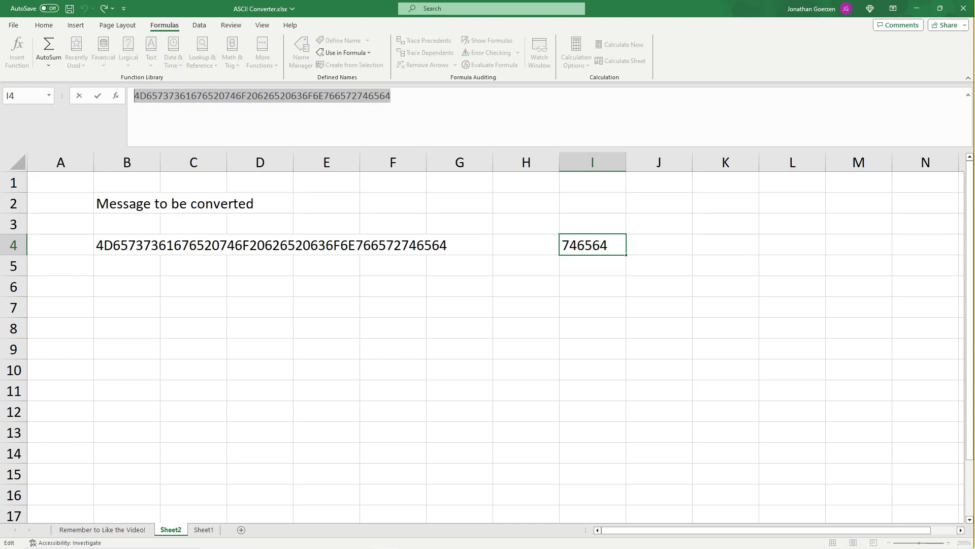
key("Return")
- Enter =ASCII_HEX_TO_TEXT(B4) in B6 to decode the hex string
key("Left")
key("Left")
key("Left")
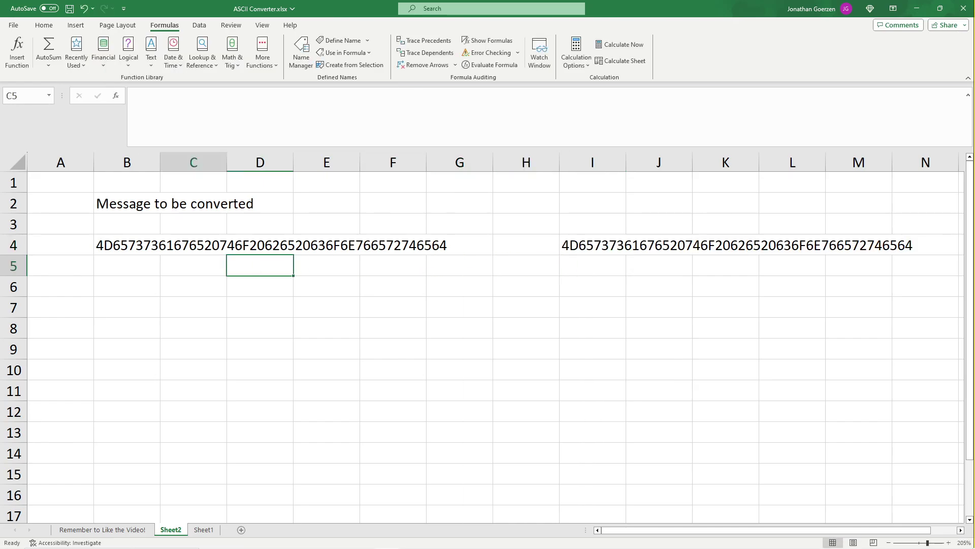
key("Left")
key("Left")
key("Down")
type("=")
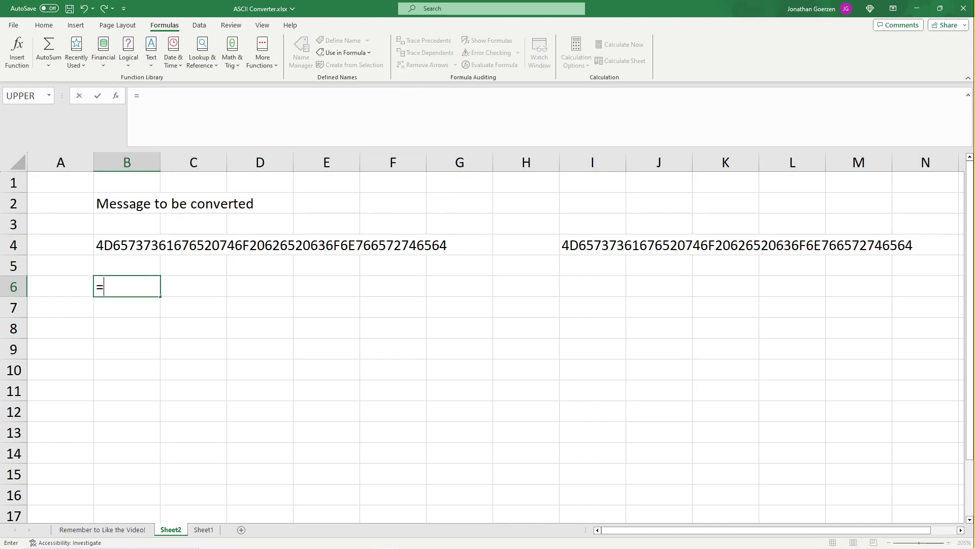
type("AS")
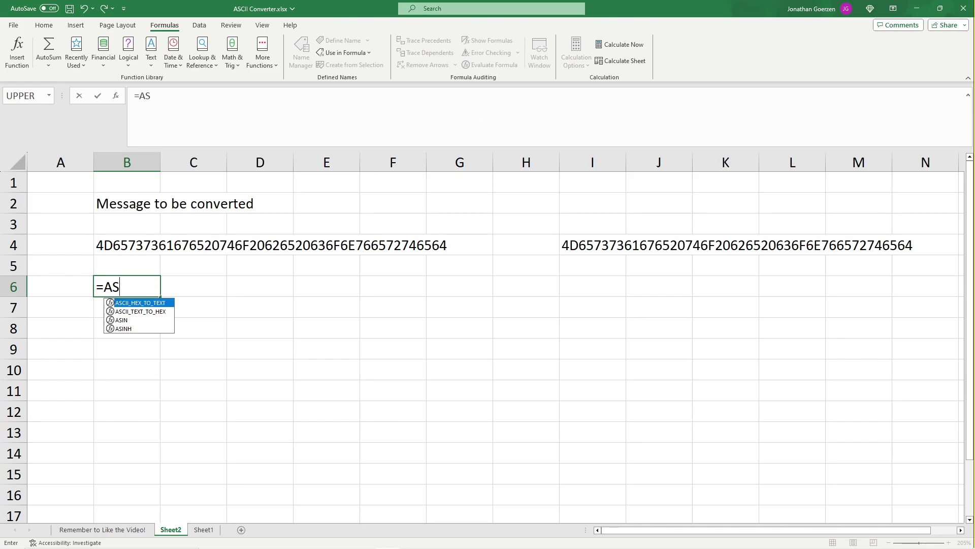
key("Tab")
key("Up")
key("Up")
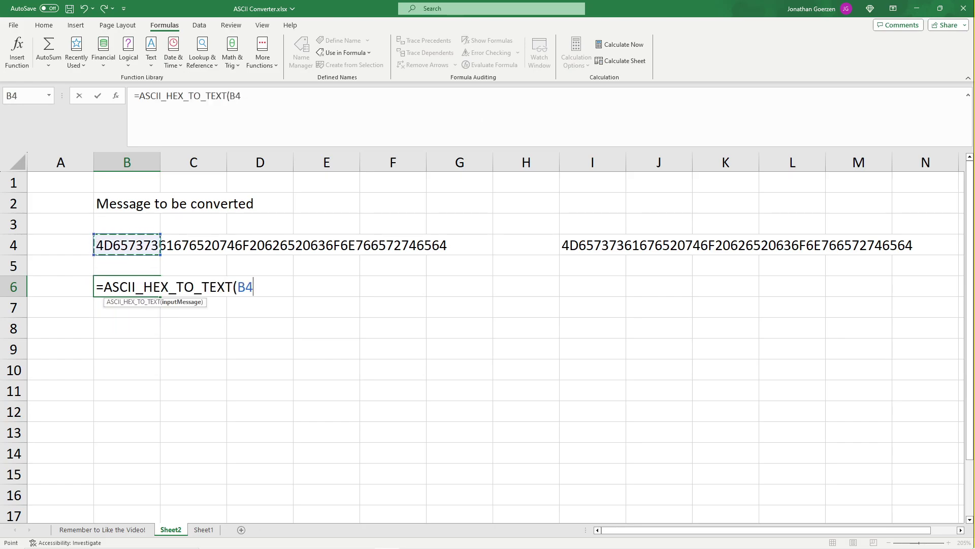
type(")")
key("Return")
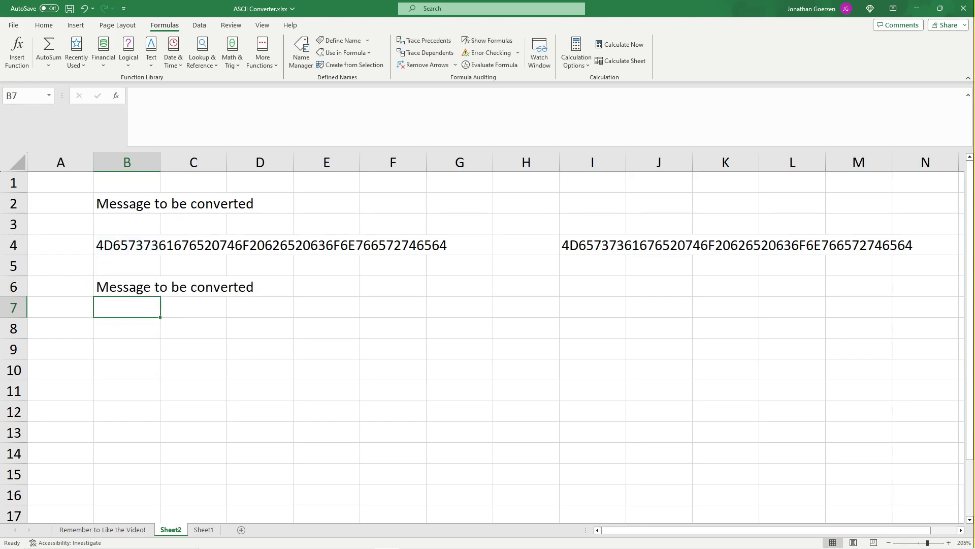
- Copy the B6 decoding formula into I6 so it decodes I4
key("Up")
key("ctrl+c")
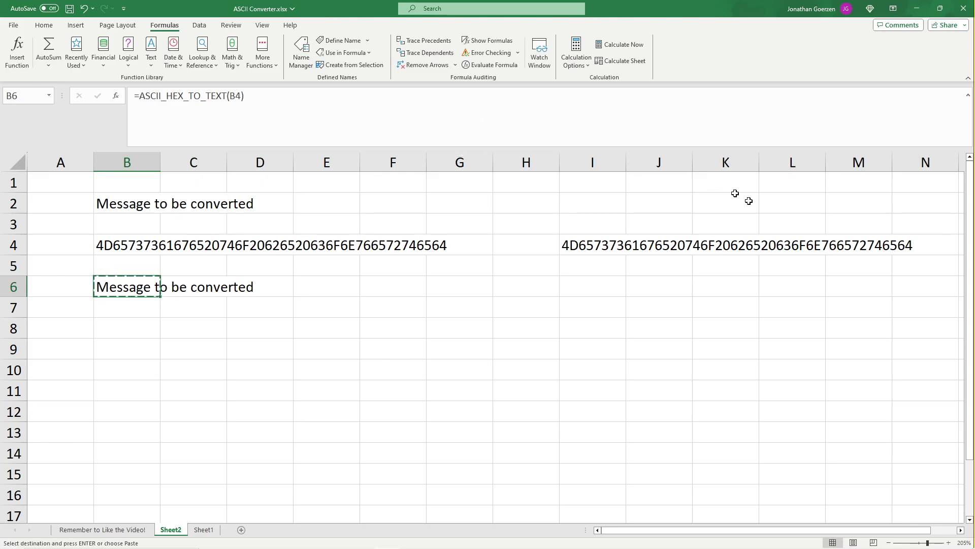
left_click(597, 287)
key("ctrl+v")
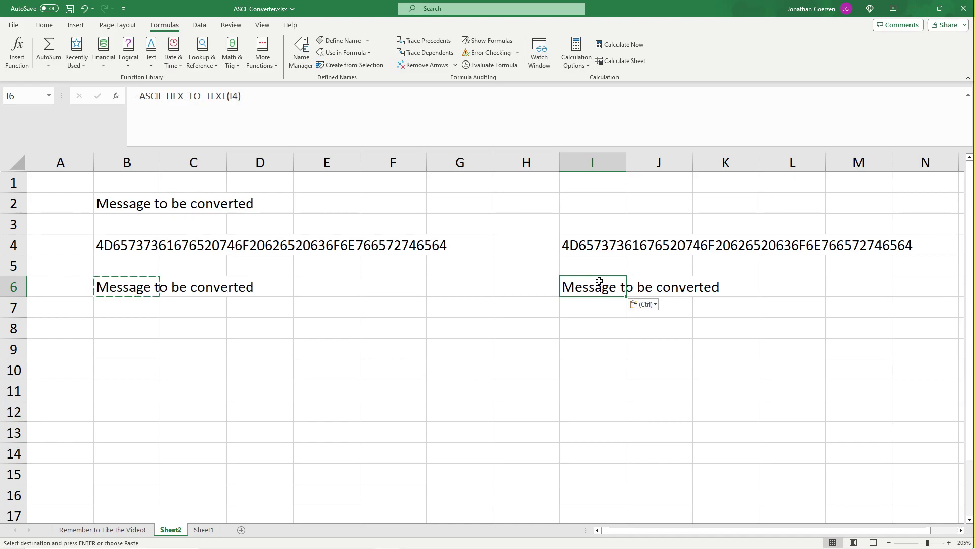
left_click(337, 129)
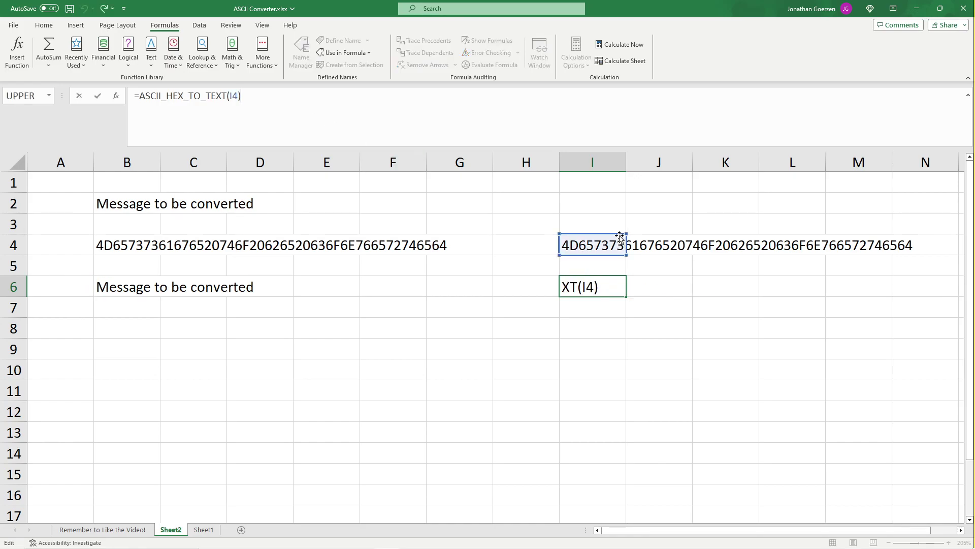
key("Return")
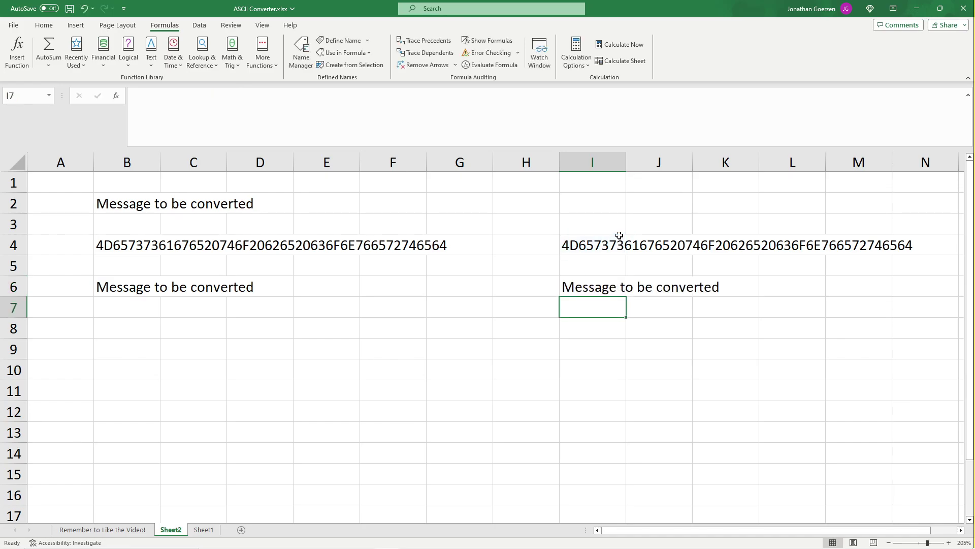